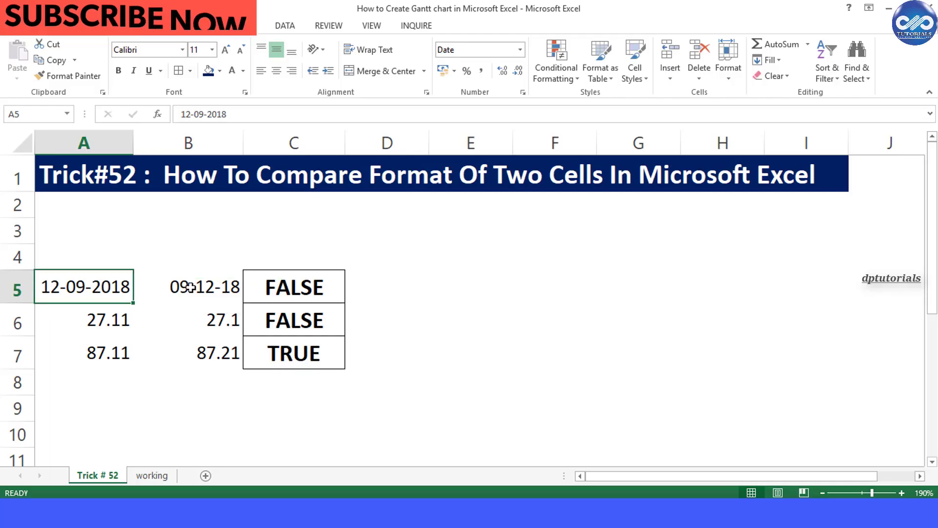
Inspect the reformatted date in B5 of the finished Trick#52 comparison example.
left_click(190, 287)
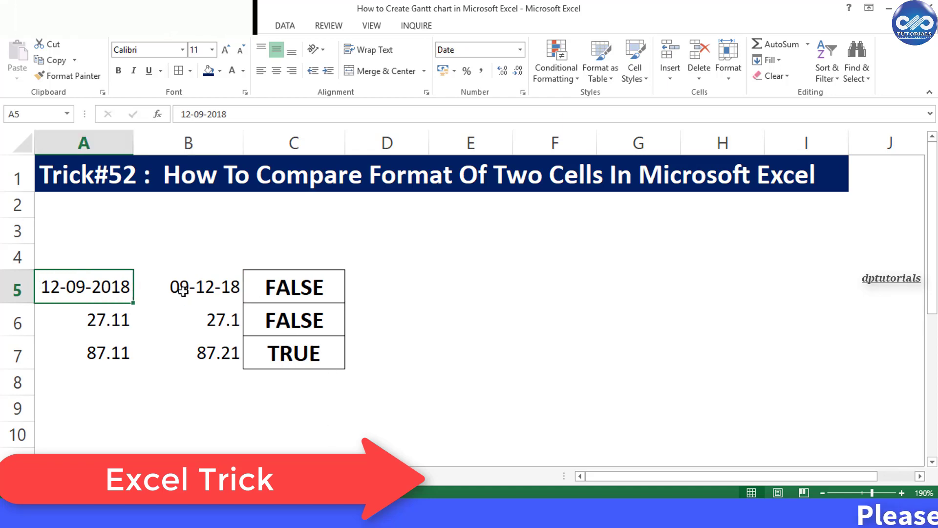
Inspect the example value pairs in A5:B7 of the finished sheet.
left_click(195, 289)
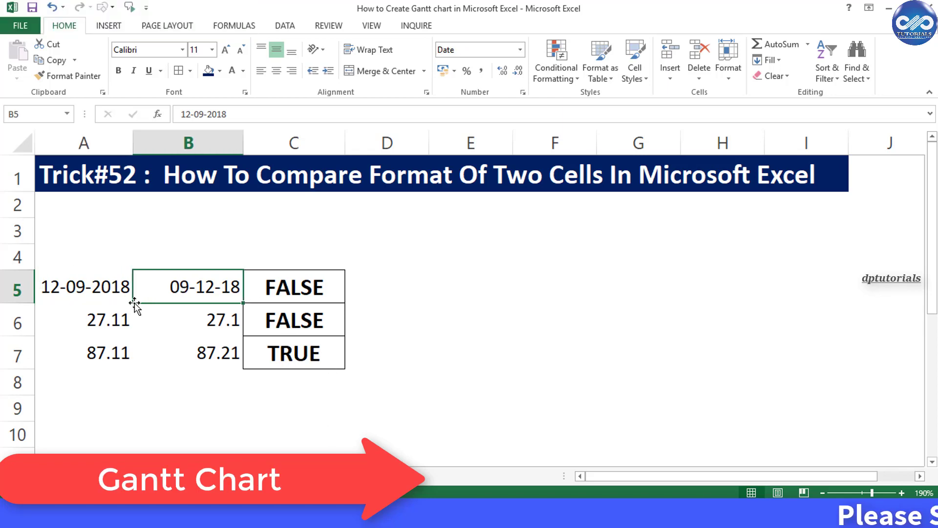
left_click(115, 319)
left_click(184, 321)
left_click(129, 349)
left_click(193, 352)
left_click(123, 287)
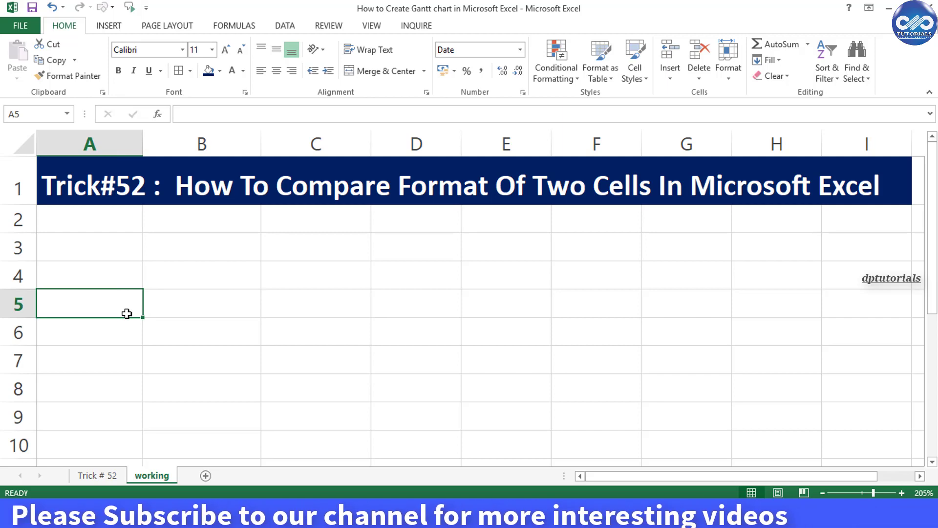
Enter the date 12/9/18 in both A5 and B5.
type("12")
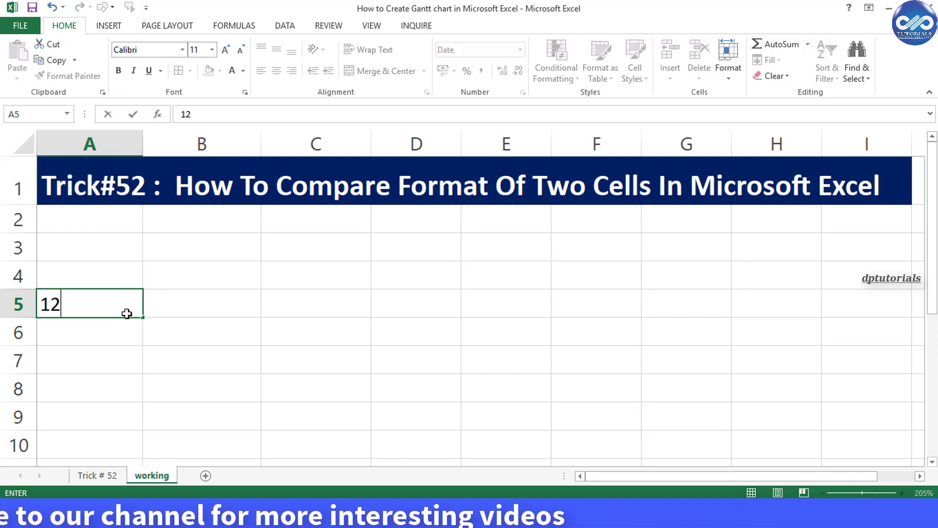
type("/9/18")
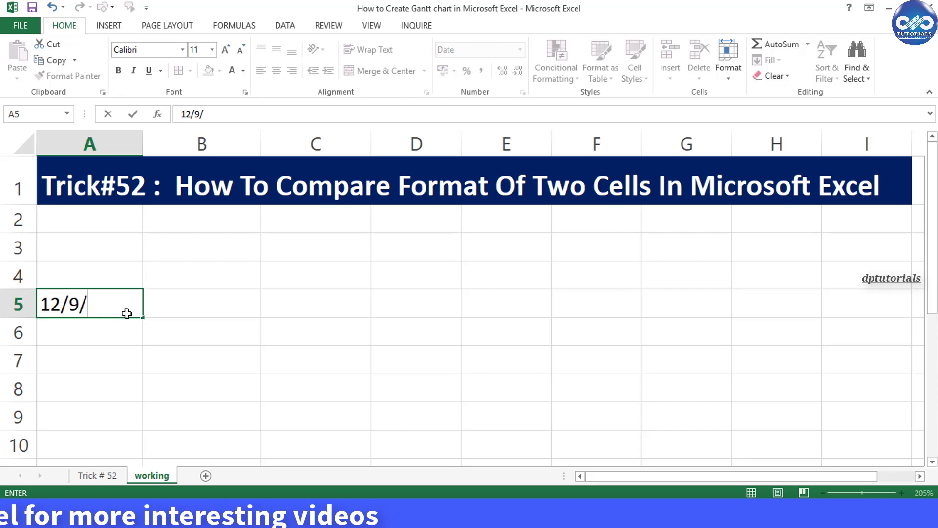
key("Return")
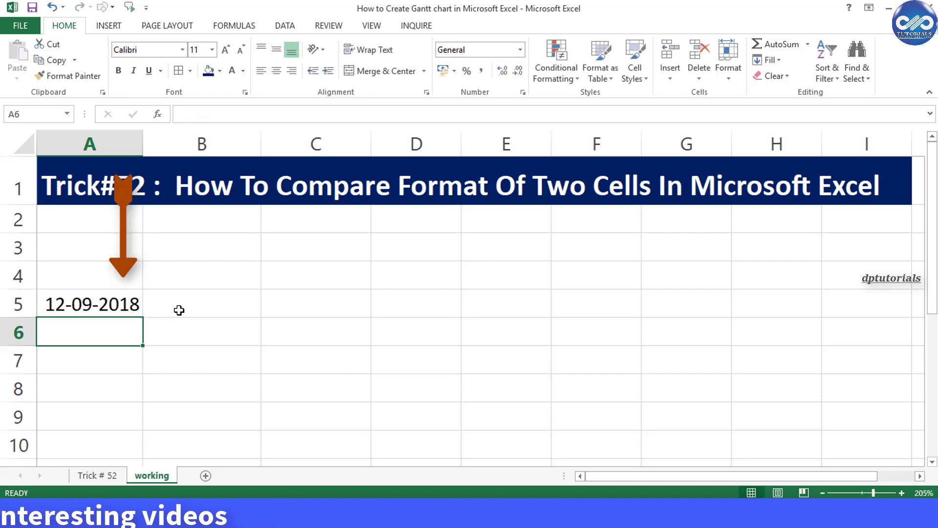
left_click(184, 309)
type("12/9")
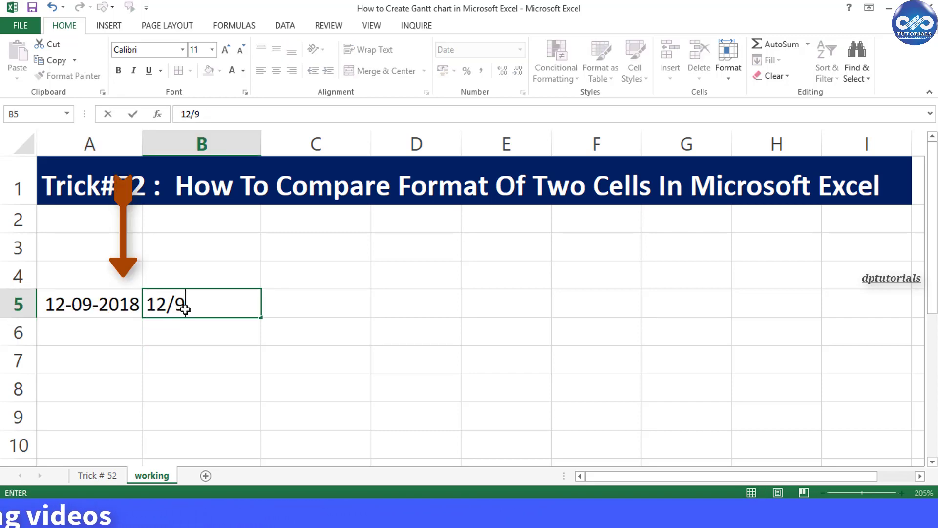
type("/18")
key("Return")
key("Up")
key("Left")
key("Right")
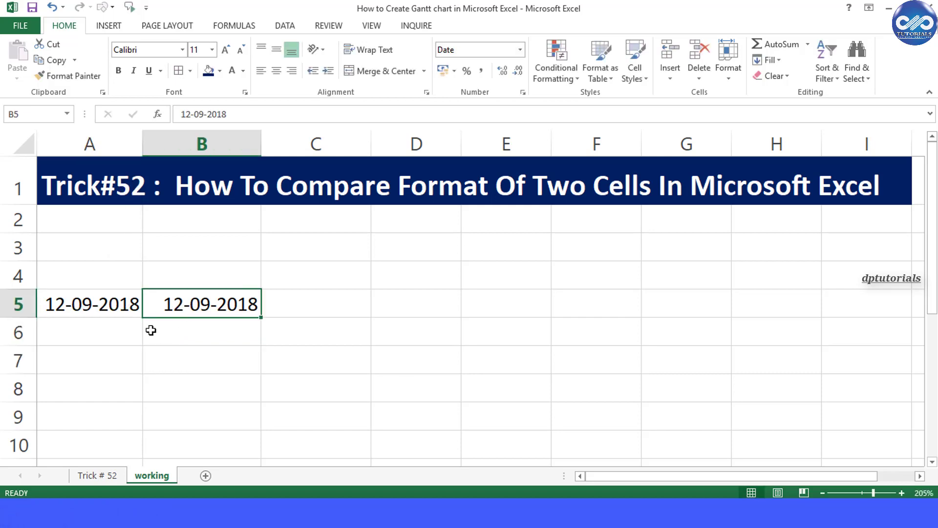
left_click(121, 305)
right_click(121, 305)
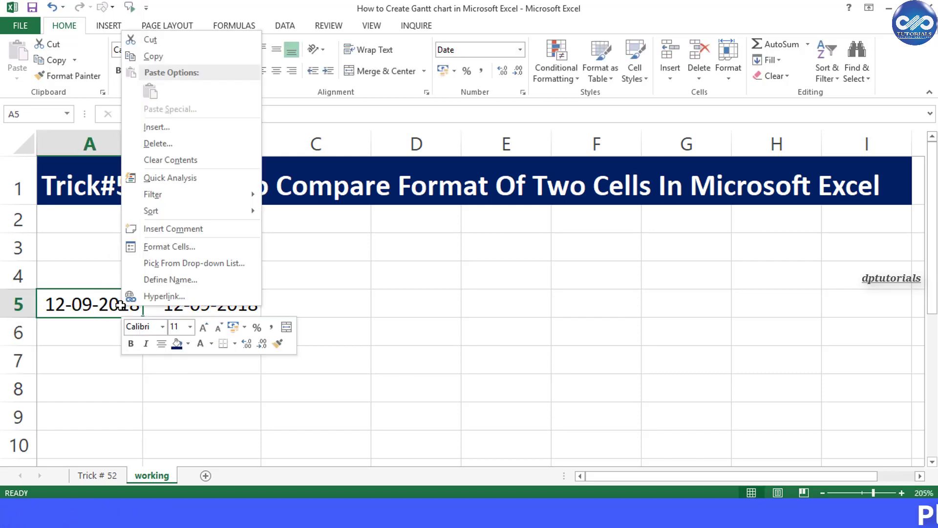
left_click(154, 247)
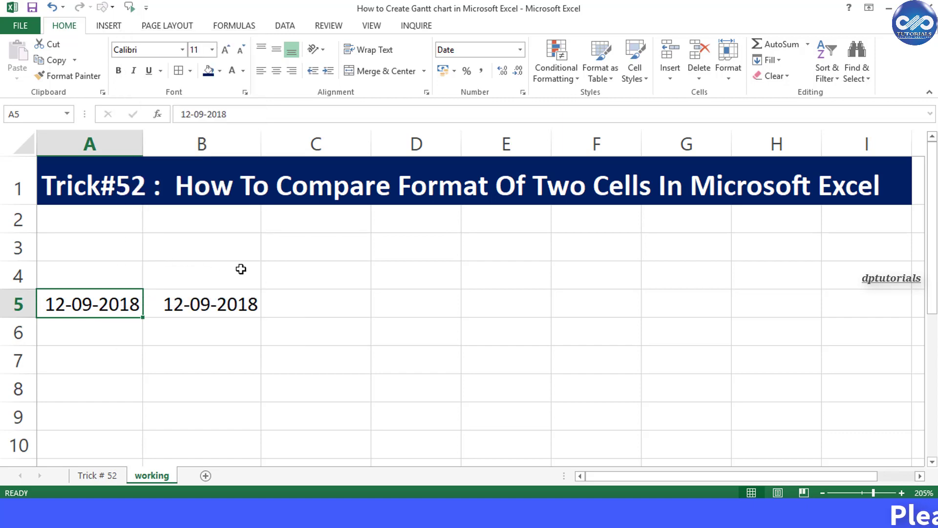
left_click_drag(185, 93, 495, 109)
left_click(353, 256)
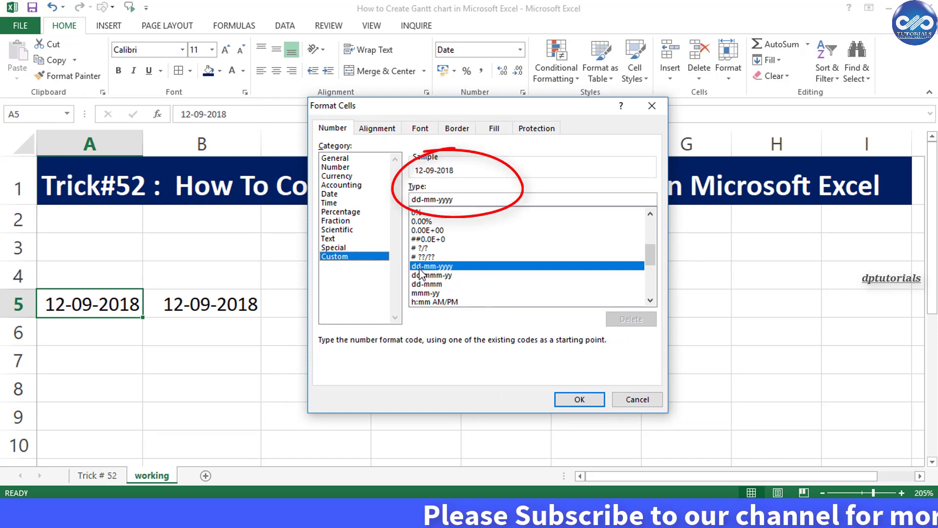
key("Return")
left_click(230, 305)
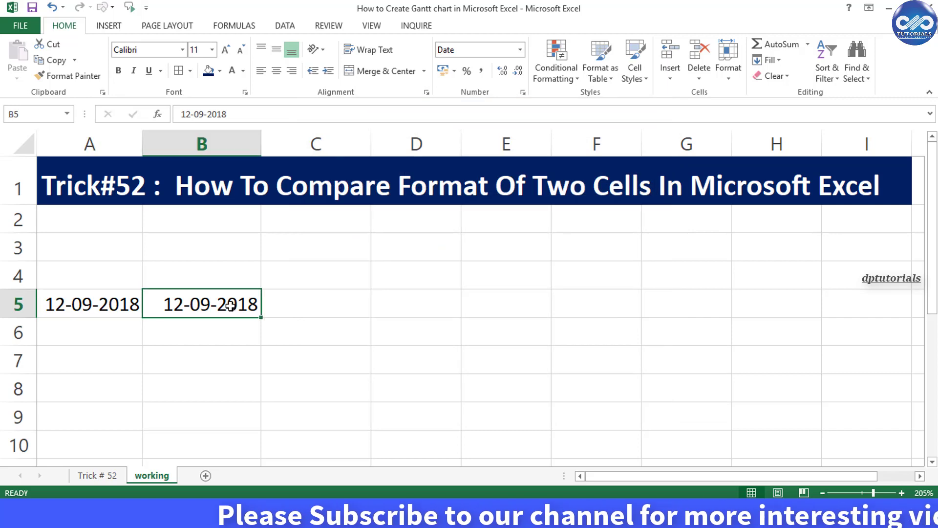
Give B5 the custom date format mm-dd-yy through Format Cells.
right_click(231, 306)
left_click(274, 250)
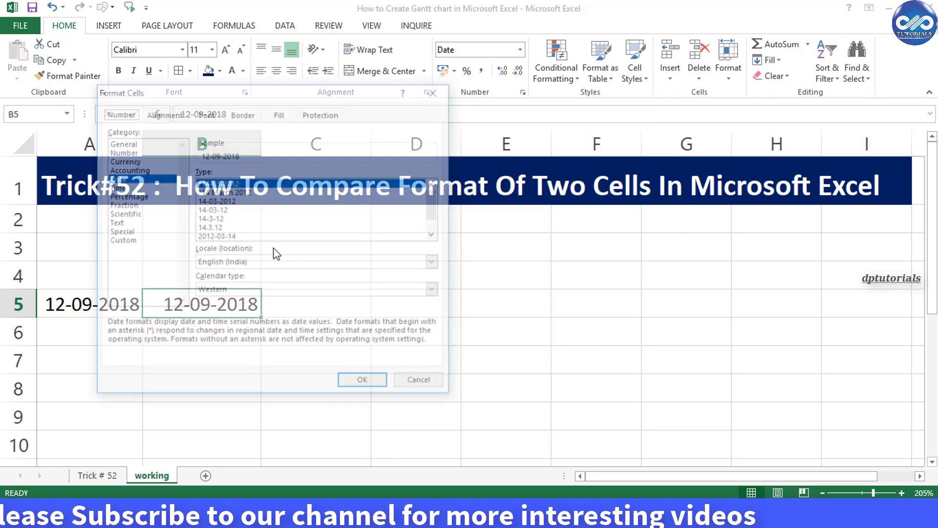
left_click_drag(195, 96, 468, 97)
left_click(412, 249)
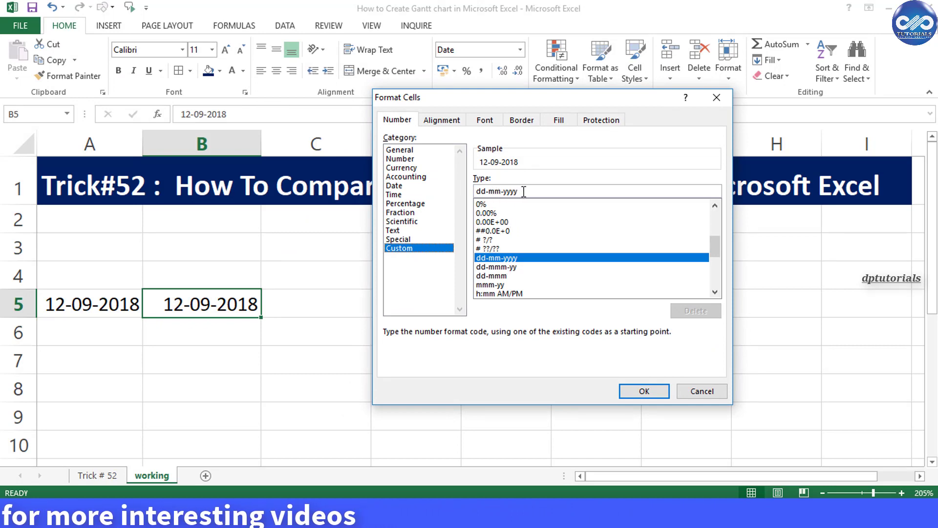
left_click_drag(520, 192, 459, 186)
type("mm-")
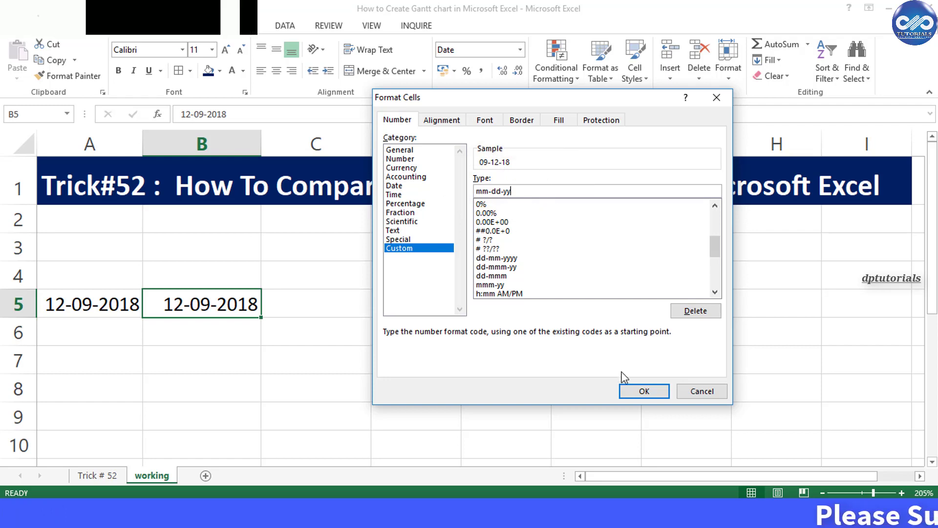
left_click(634, 390)
Compare A5 with B5's new format and centre the date in B5.
left_click(247, 342)
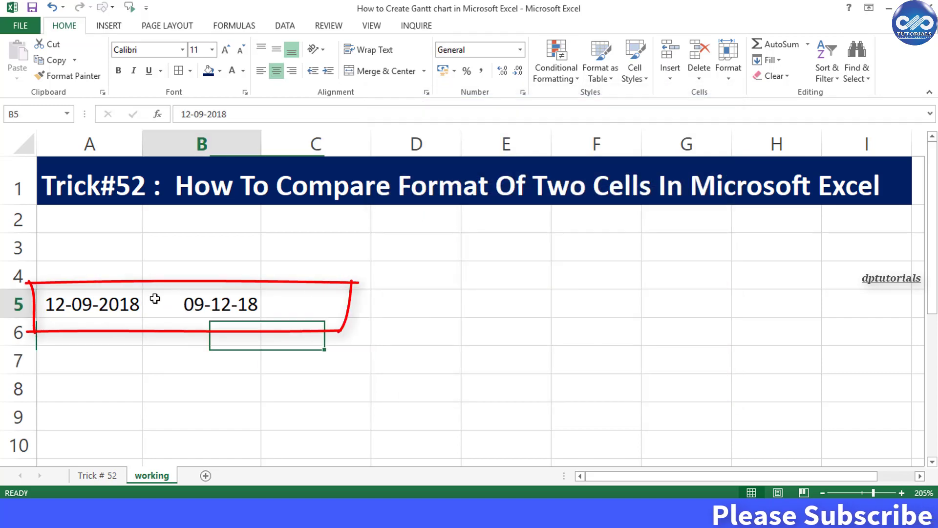
left_click(98, 300)
left_click(171, 304)
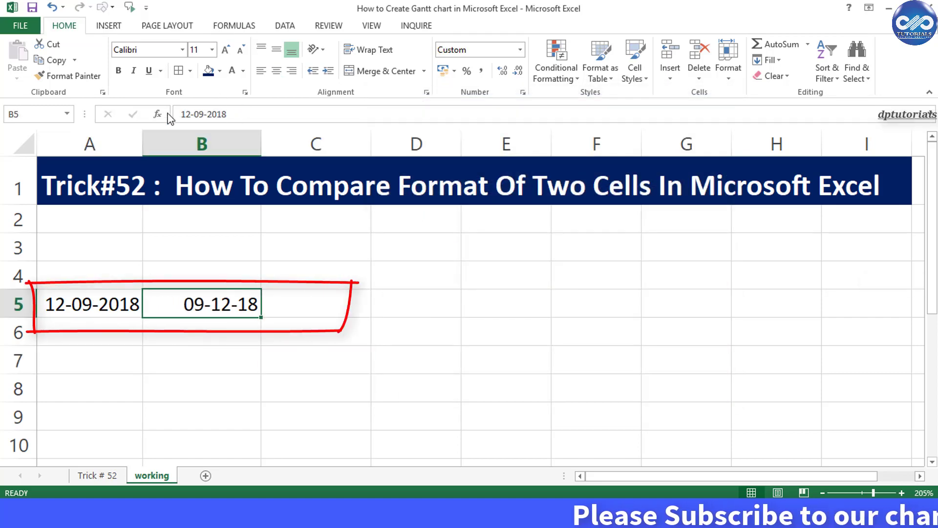
left_click(276, 71)
left_click(288, 302)
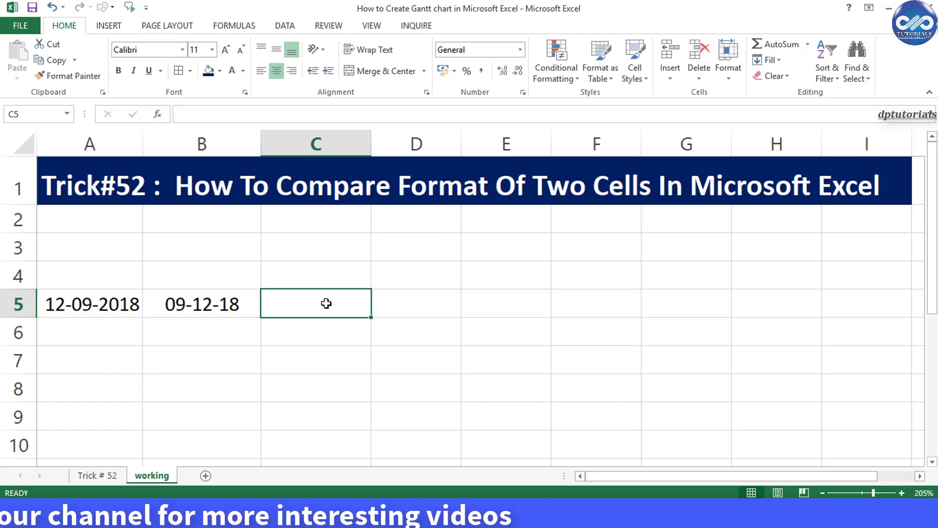
Enter =CELL("format",A5)=CELL("format",B5) in C5, returning FALSE.
type("=")
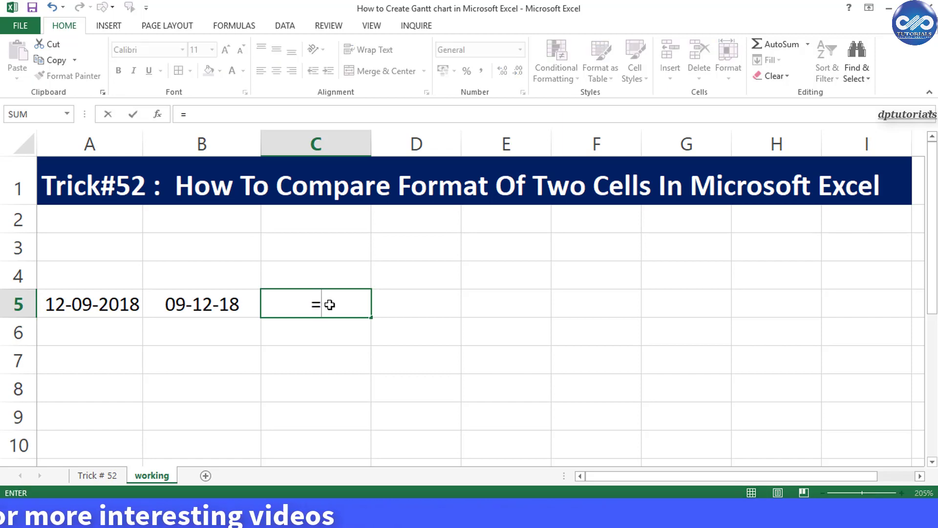
type("cell")
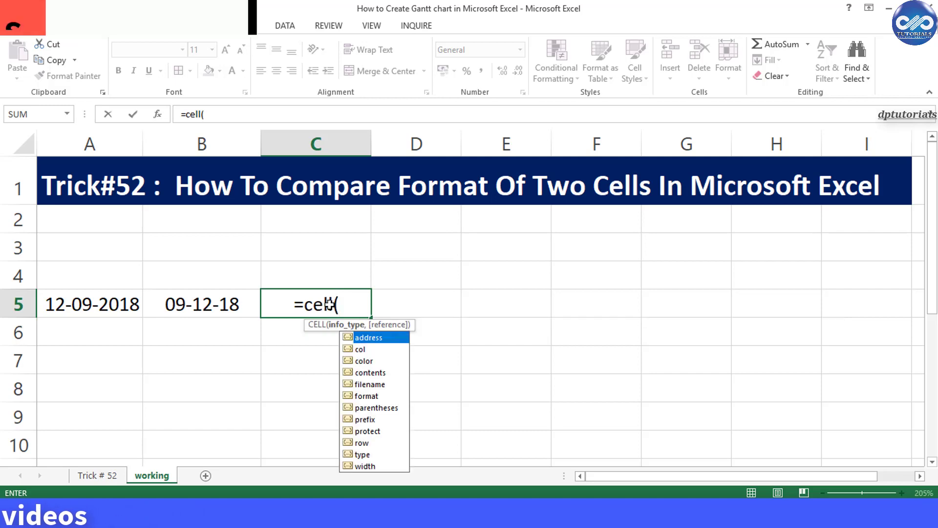
type("(\"format")
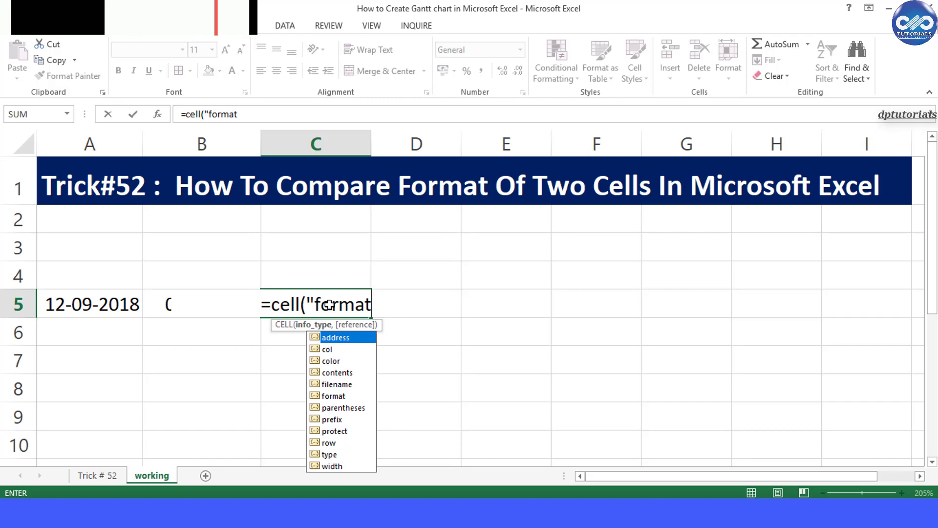
type("\",")
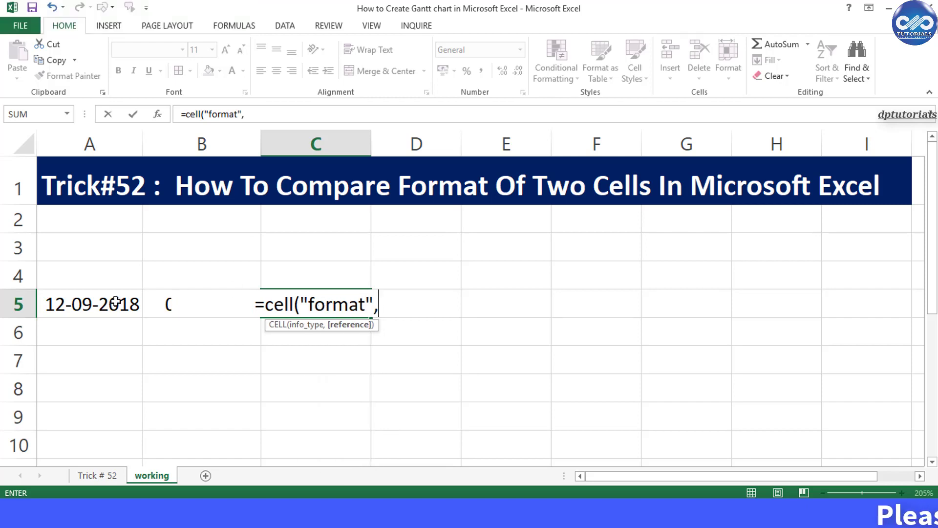
left_click(97, 304)
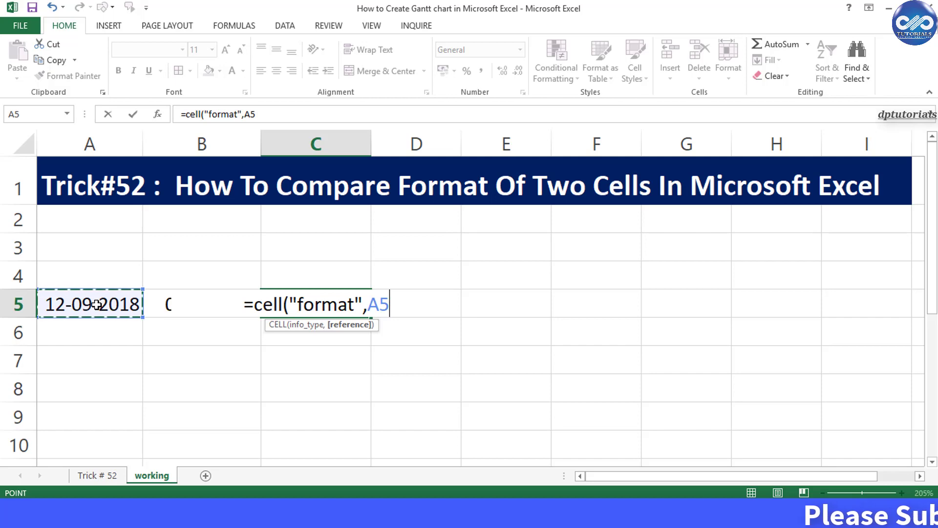
type(")")
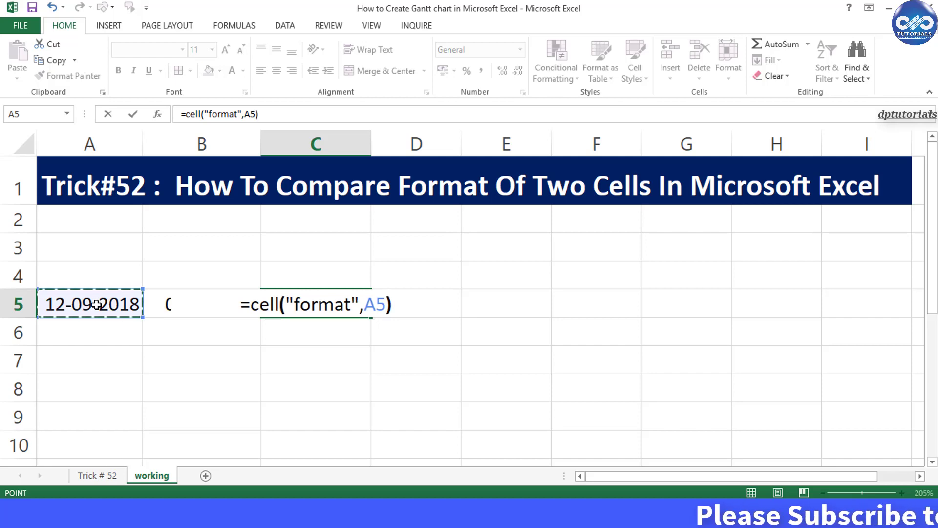
type("=cell")
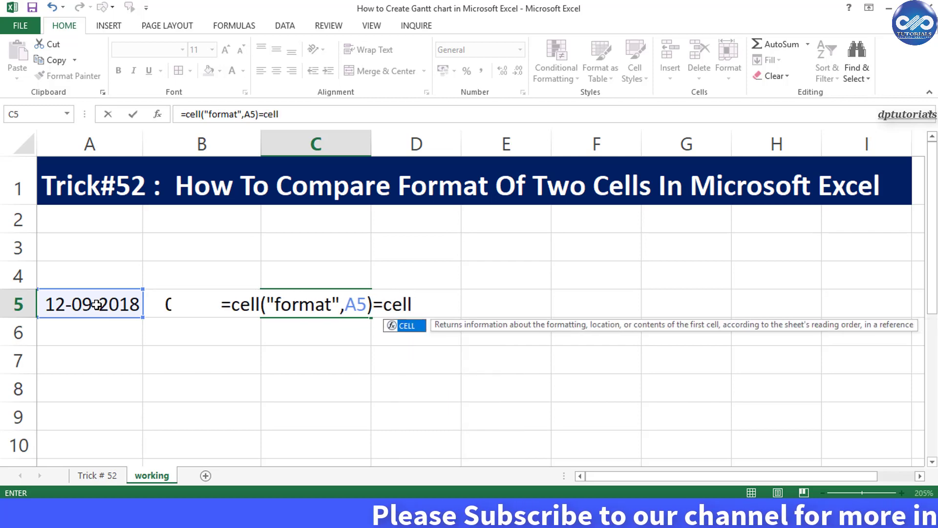
type("(")
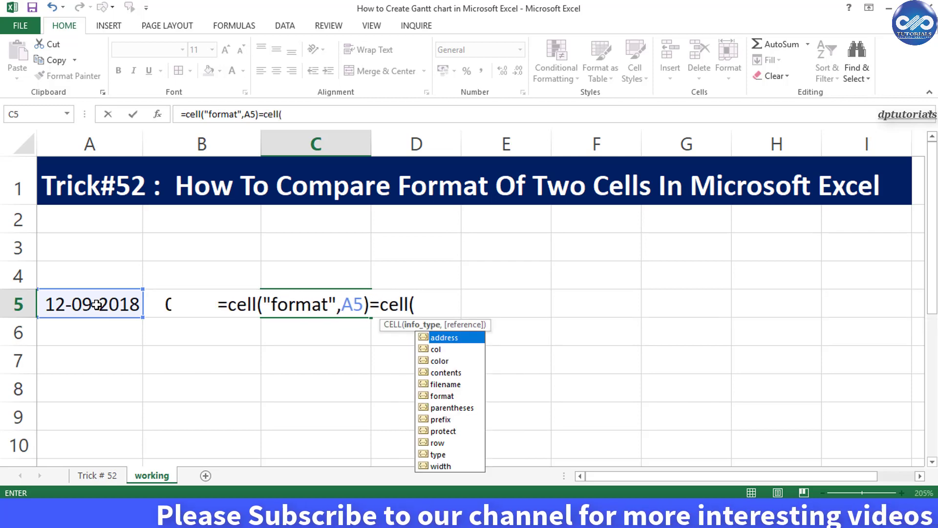
type("\"format")
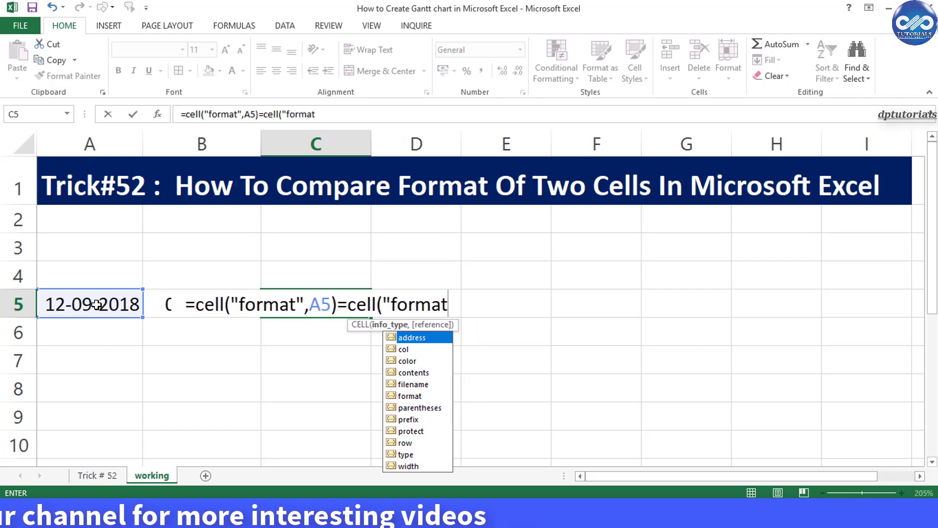
type("\",")
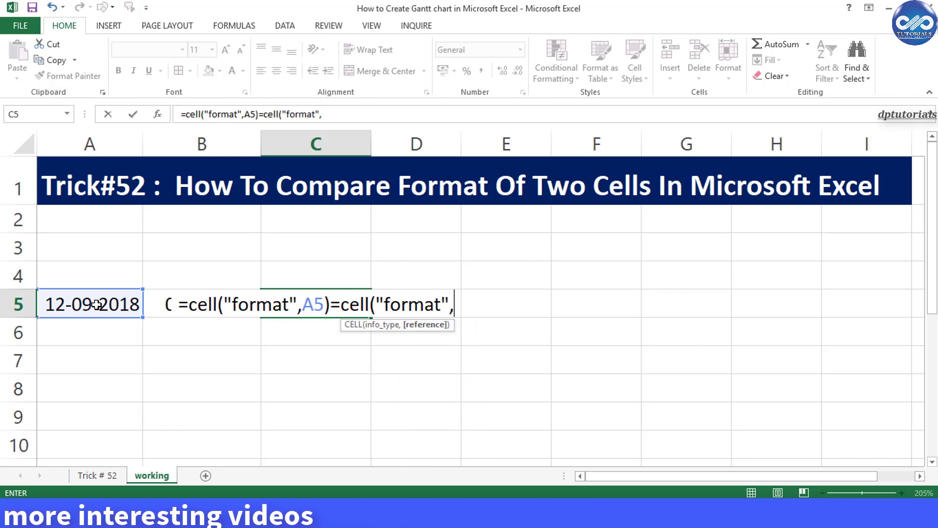
type("b5")
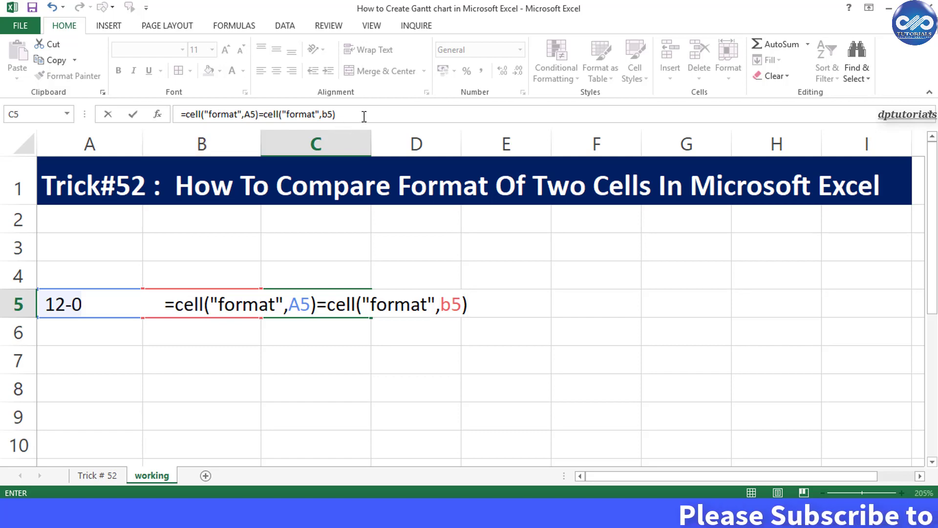
key("Return")
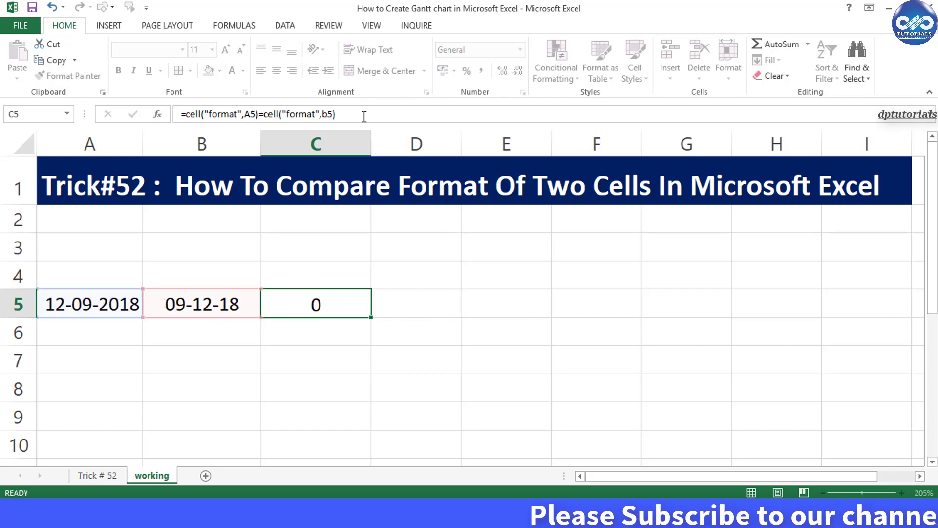
Review A5, B5 and the FALSE comparison result in C5.
left_click(325, 301)
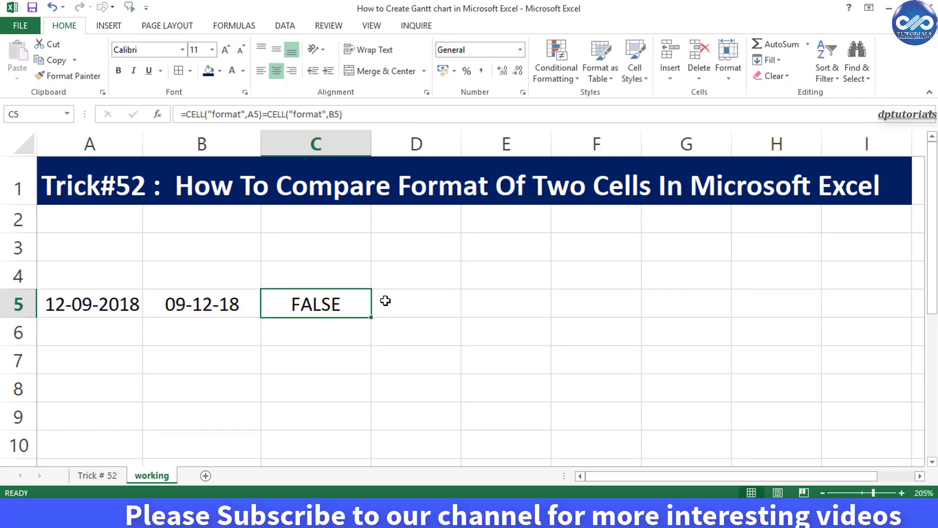
left_click(122, 301)
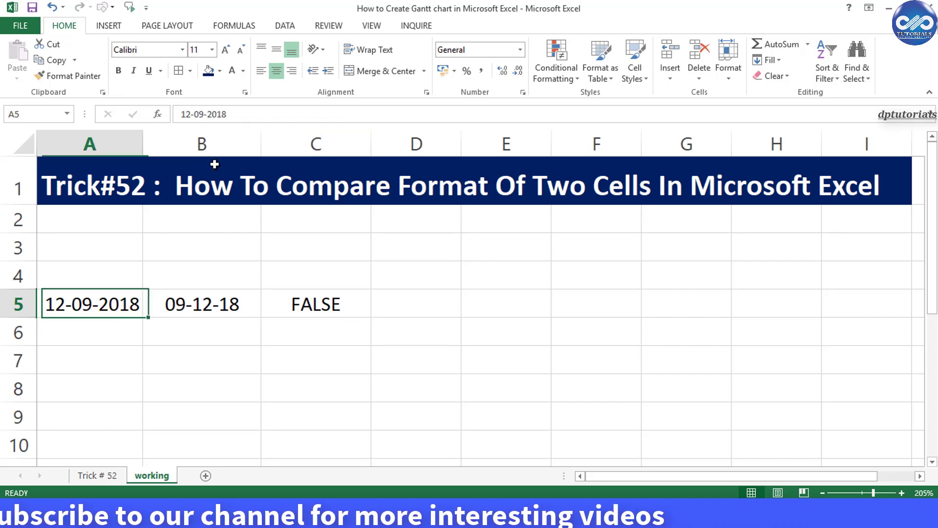
left_click(202, 304)
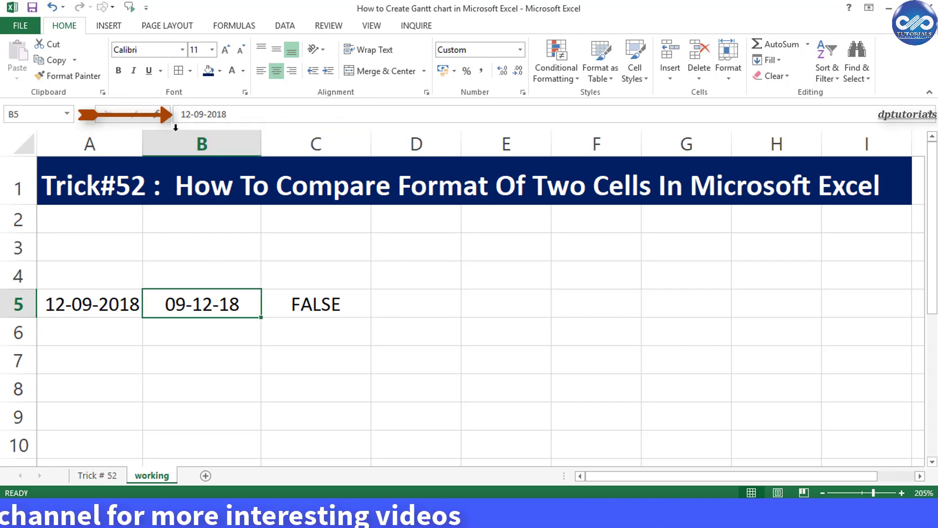
left_click(325, 300)
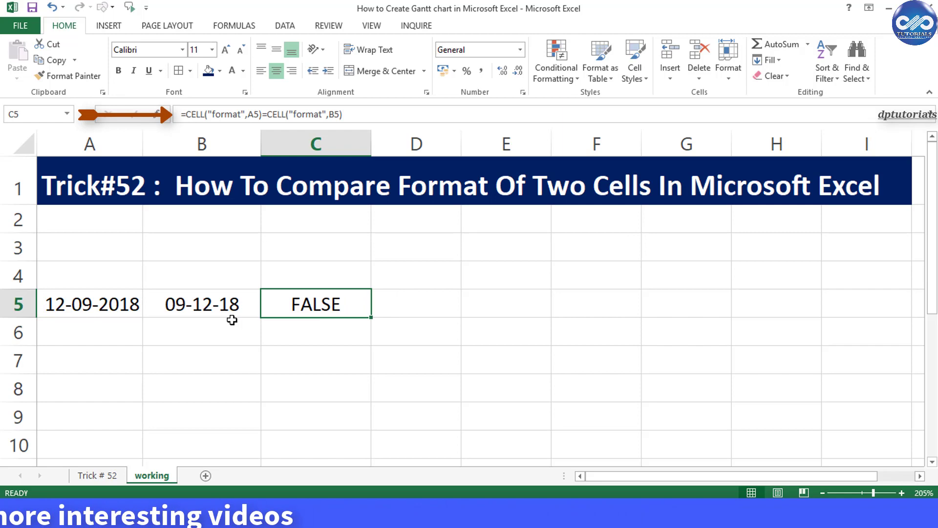
left_click(124, 305)
left_click(190, 307)
left_click(306, 315)
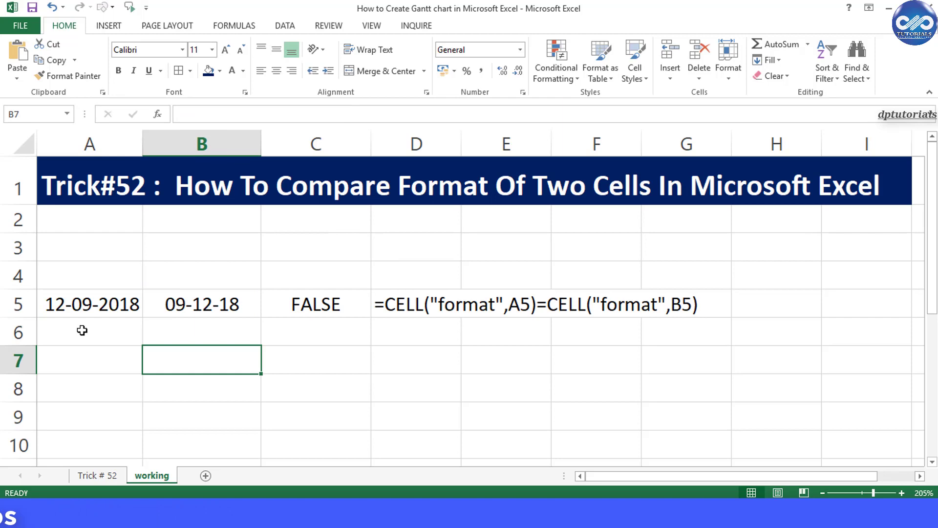
left_click(82, 330)
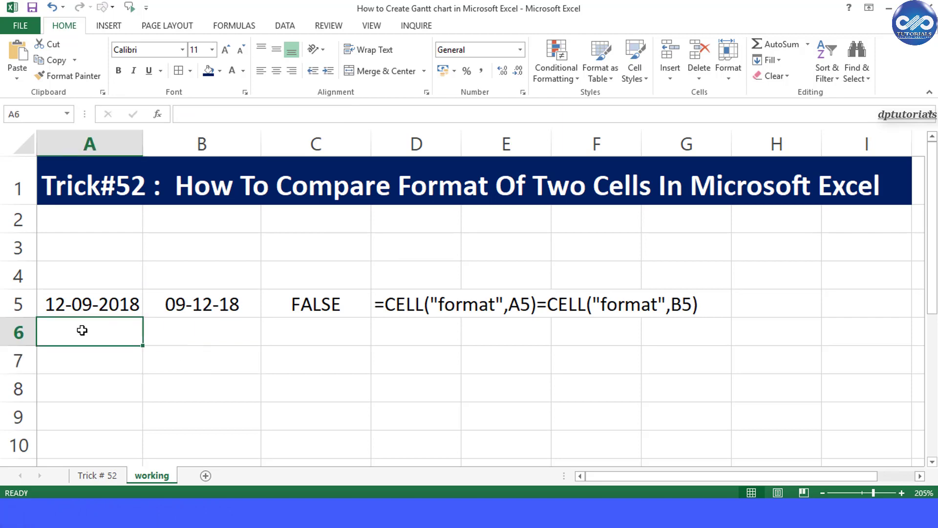
Enter 27.11 in A6 and the matching number in B6.
type("27")
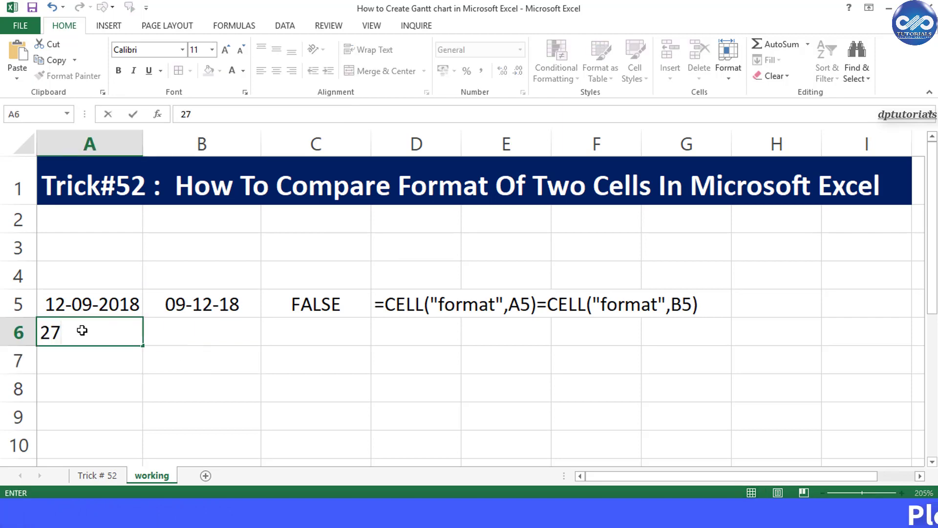
type(".11")
key("Return")
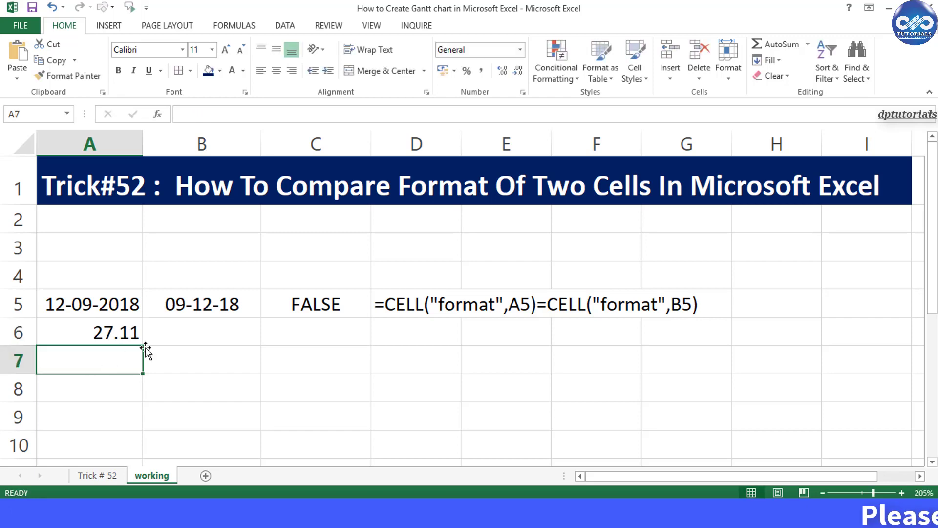
left_click(170, 338)
type("27.11")
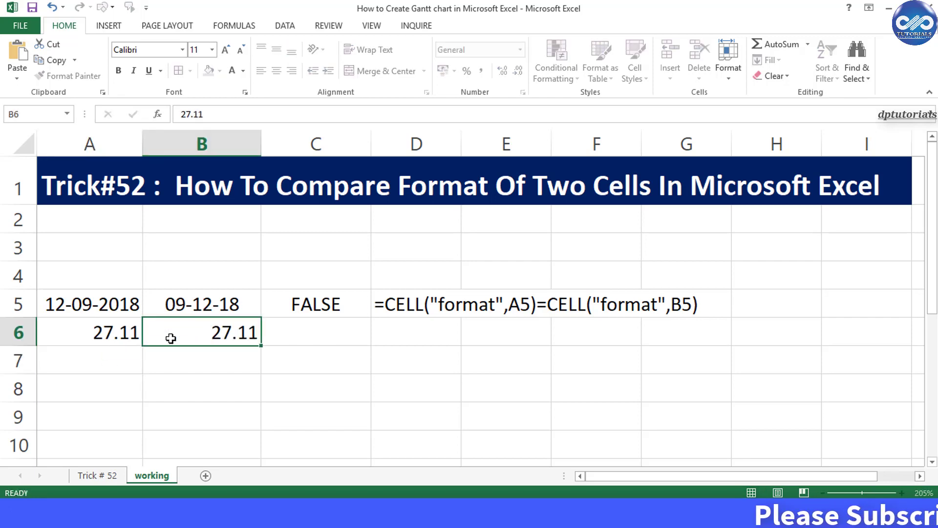
key("Return")
left_click(139, 388)
left_click(104, 331)
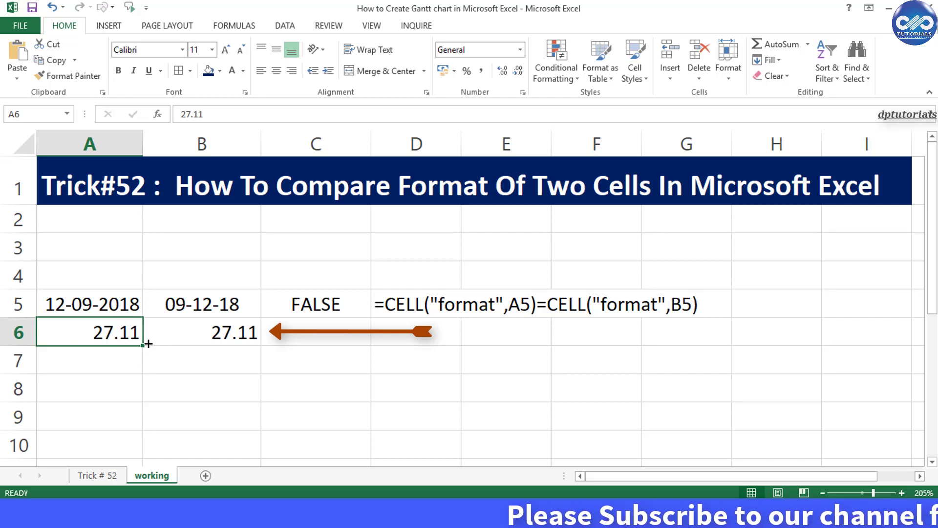
Show B6 with one fewer decimal as 27.1 and centre both A6 and B6.
left_click(201, 332)
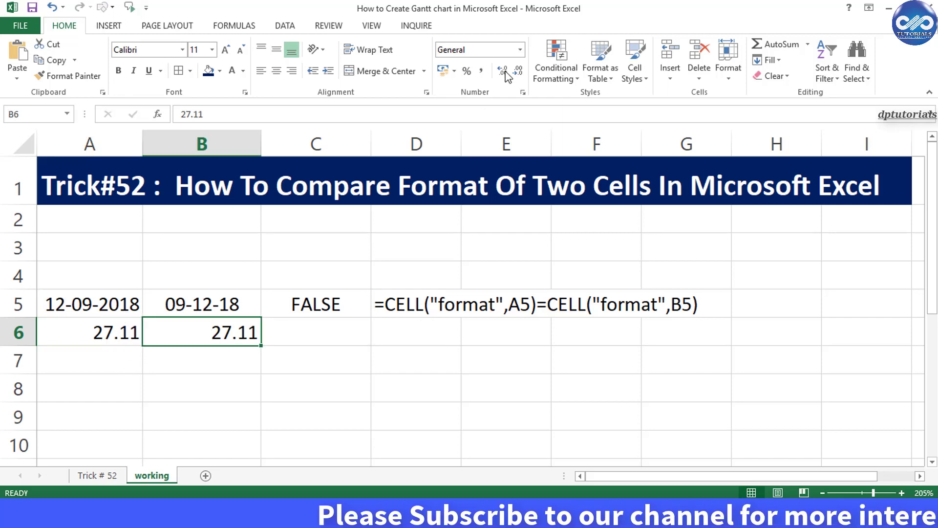
left_click(518, 71)
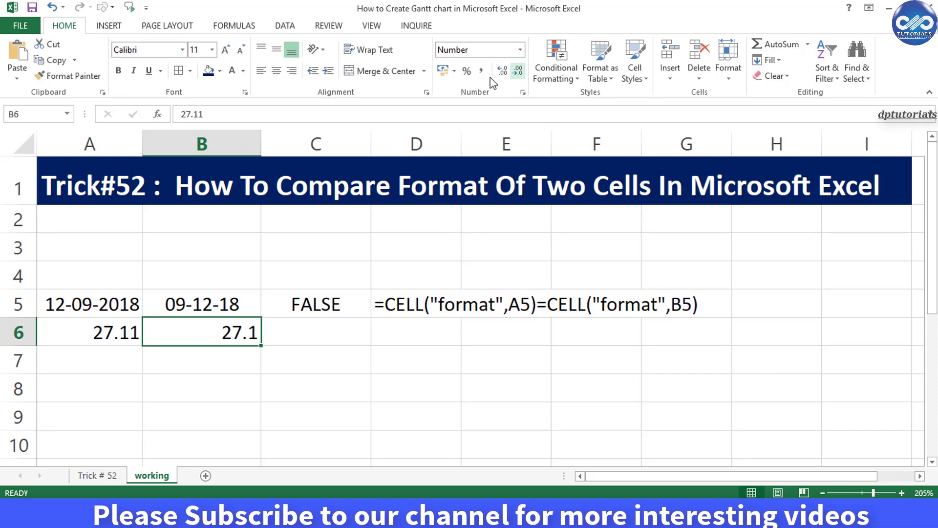
left_click(276, 71)
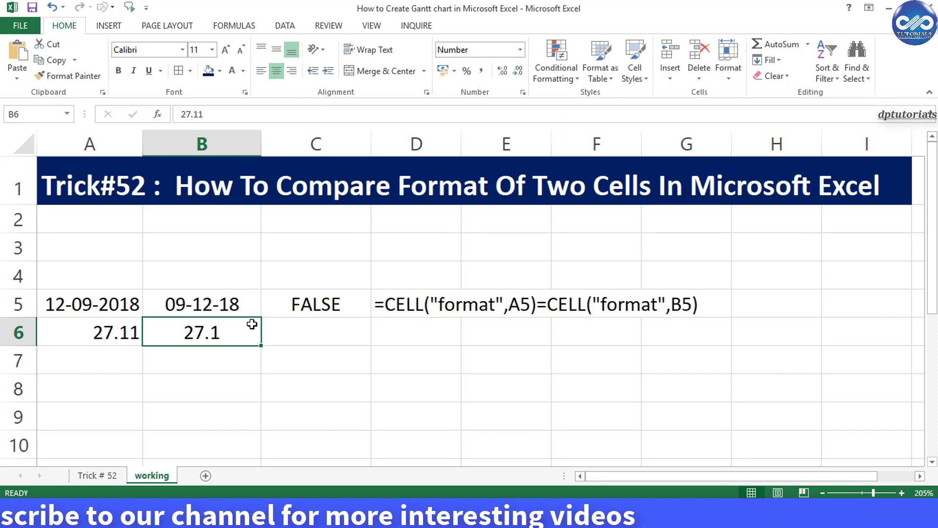
left_click(132, 332)
left_click(276, 70)
left_click(310, 328)
Fill the C5 comparison formula down into C6, giving FALSE for 27.11 versus 27.1.
left_click_drag(318, 308, 316, 352)
left_click(316, 304)
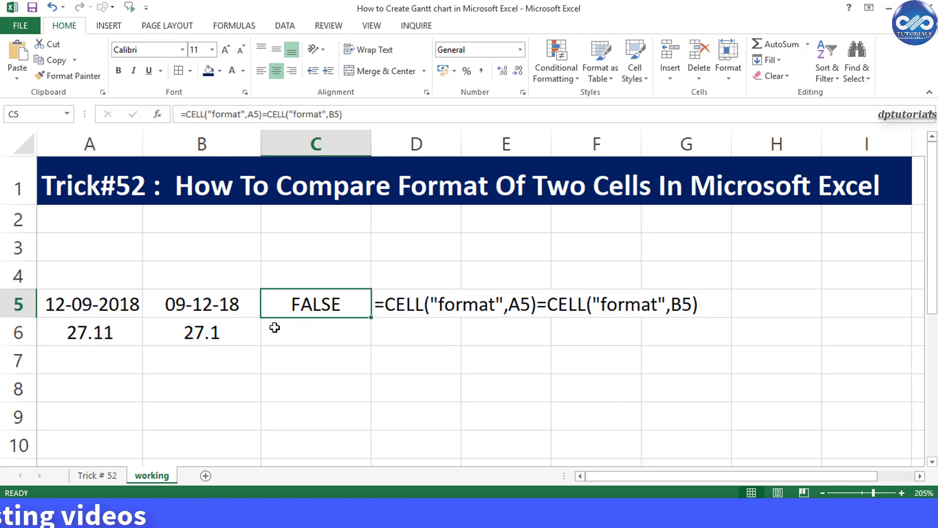
left_click(194, 336)
left_click(104, 339)
left_click(199, 329)
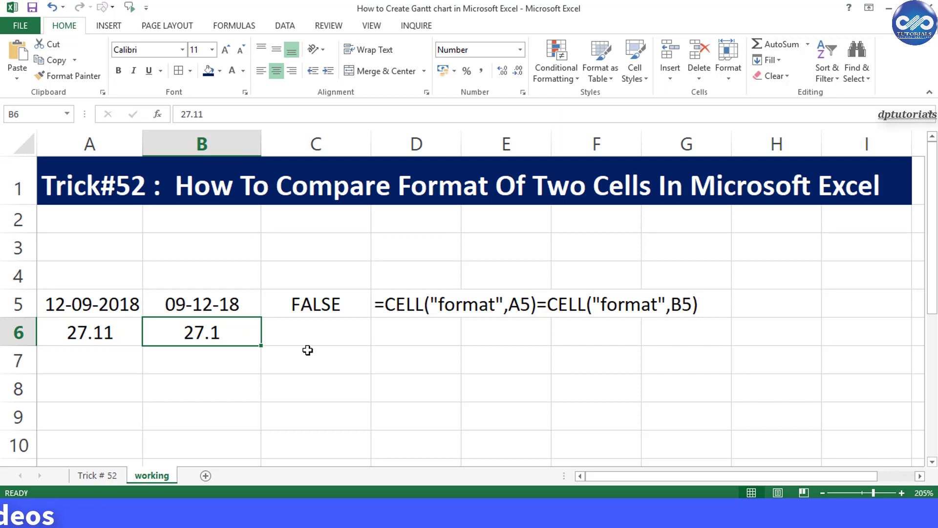
left_click(314, 333)
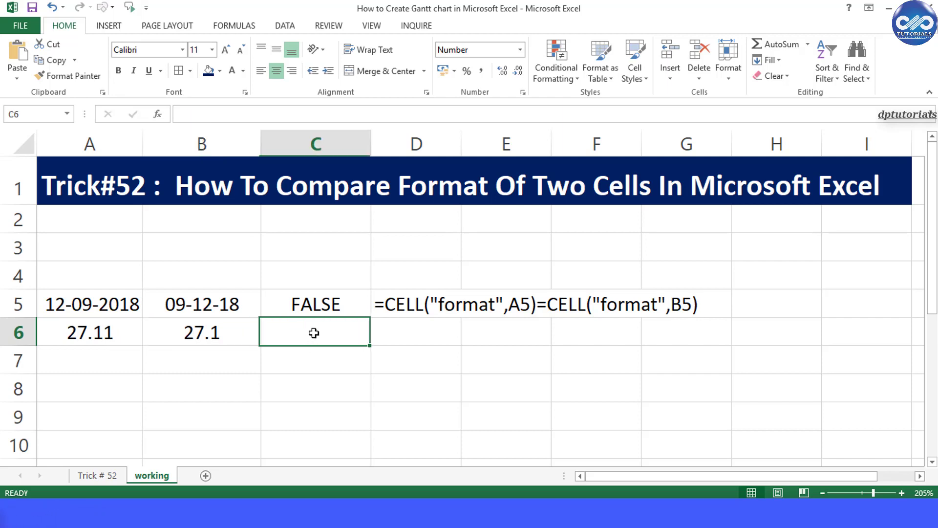
left_click(326, 308)
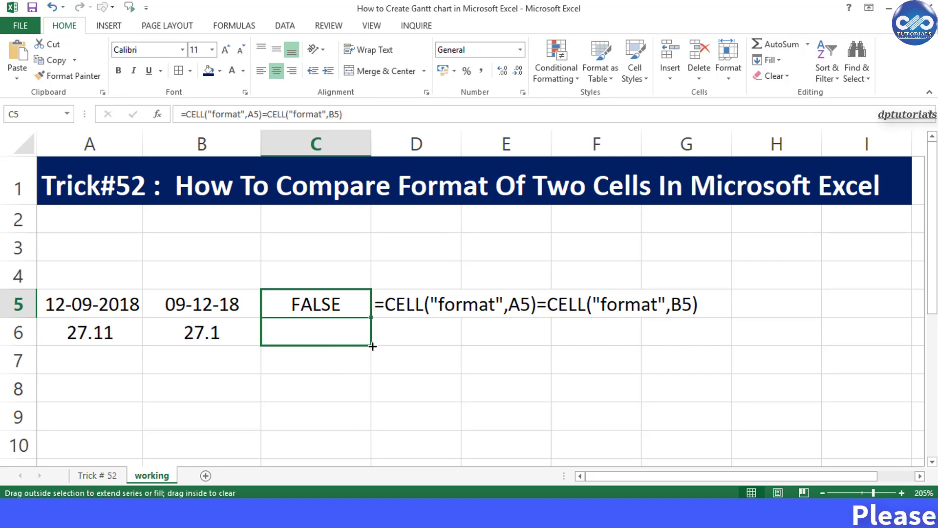
left_click_drag(372, 346, 372, 347)
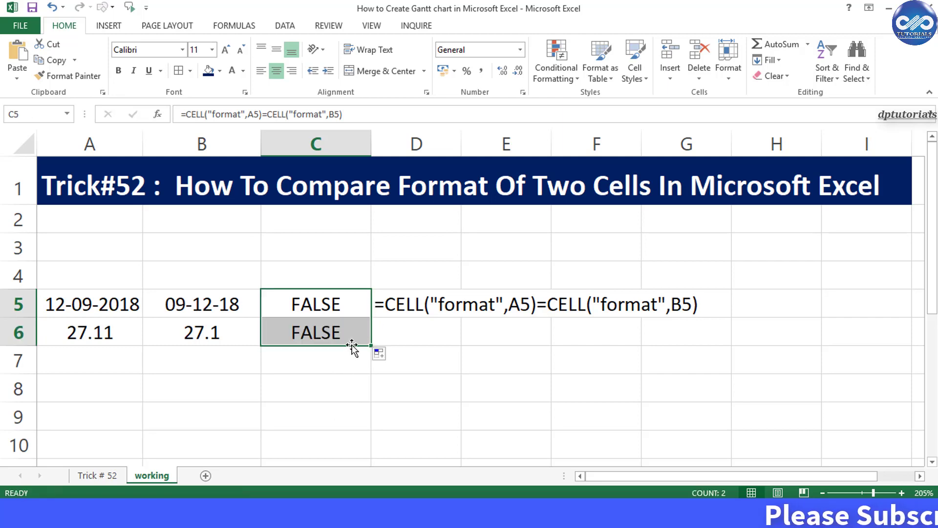
left_click(327, 331)
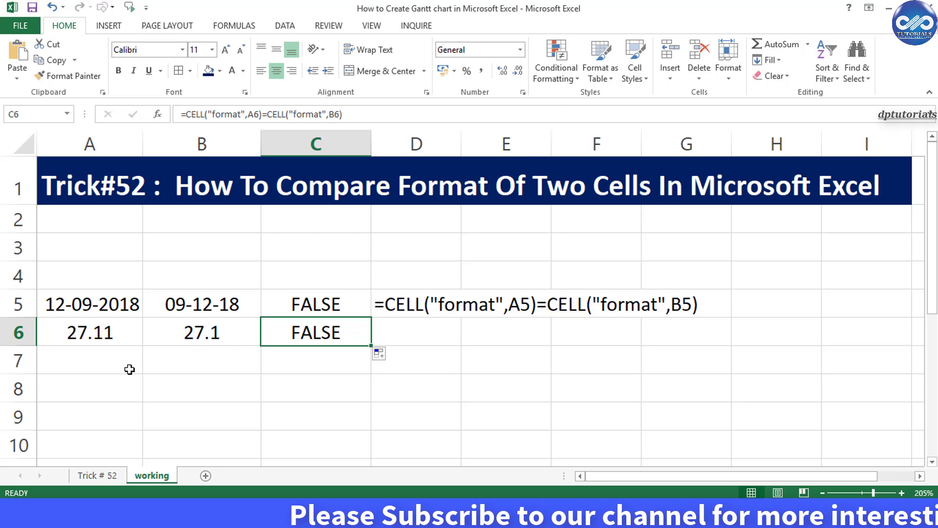
left_click(110, 358)
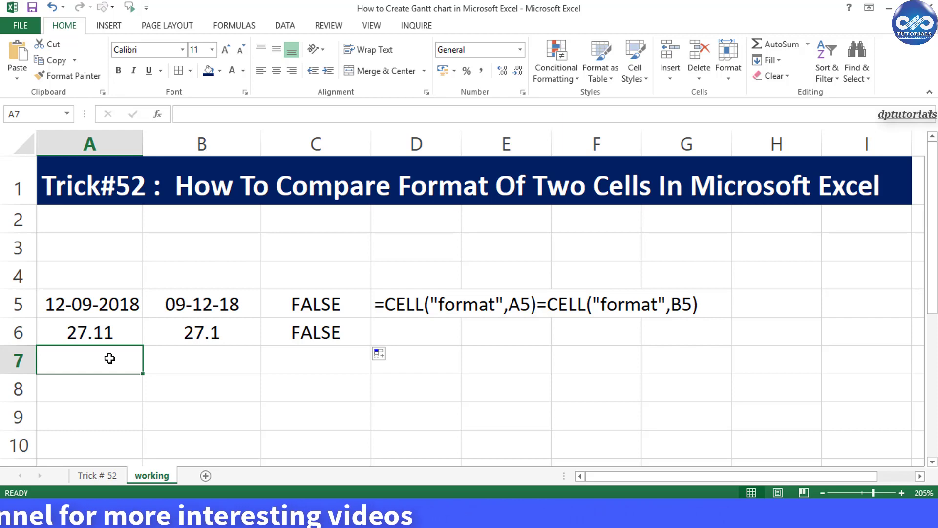
Enter 87.11 in A7 and 87.21 in B7.
type("87.1")
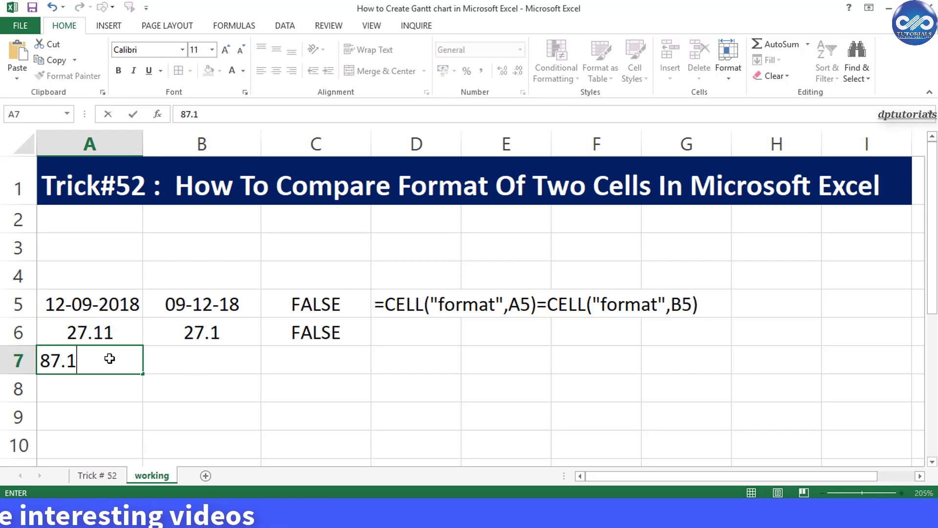
type("1")
left_click(191, 363)
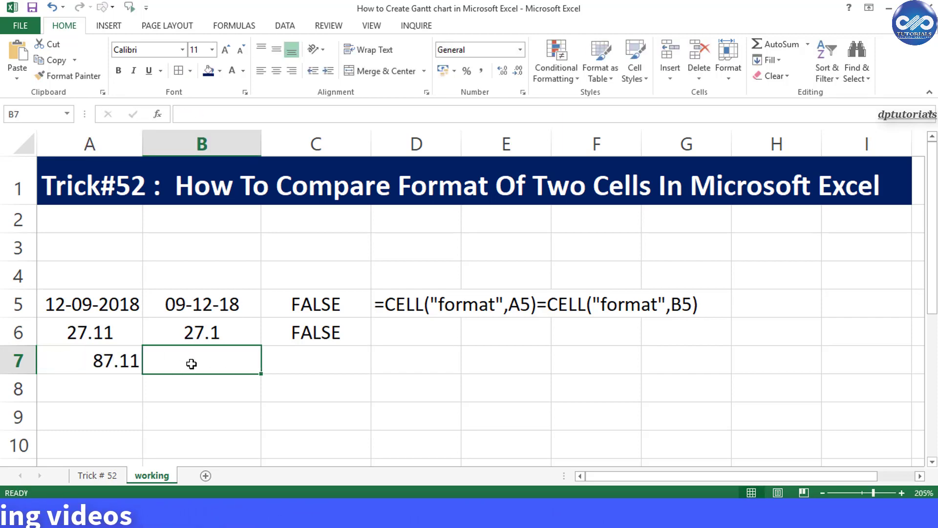
left_click_drag(128, 360, 202, 361)
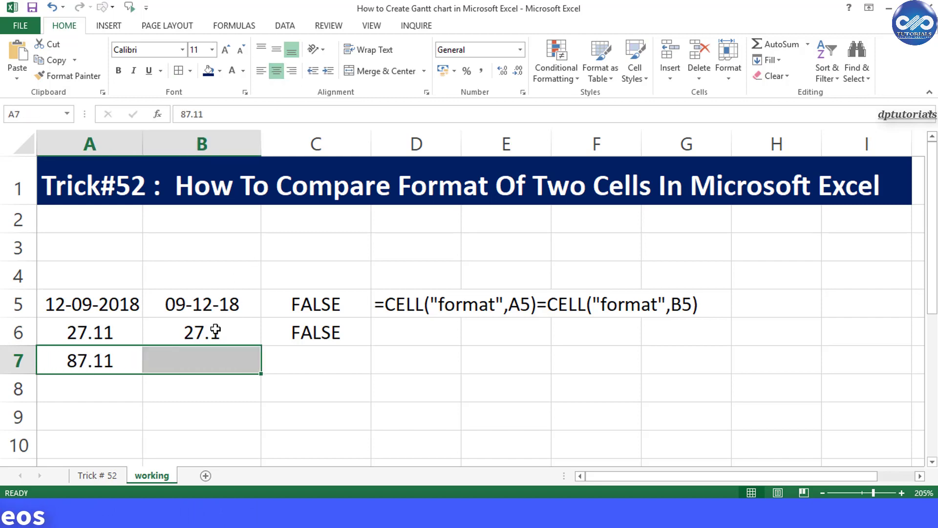
left_click(221, 370)
type("87.21")
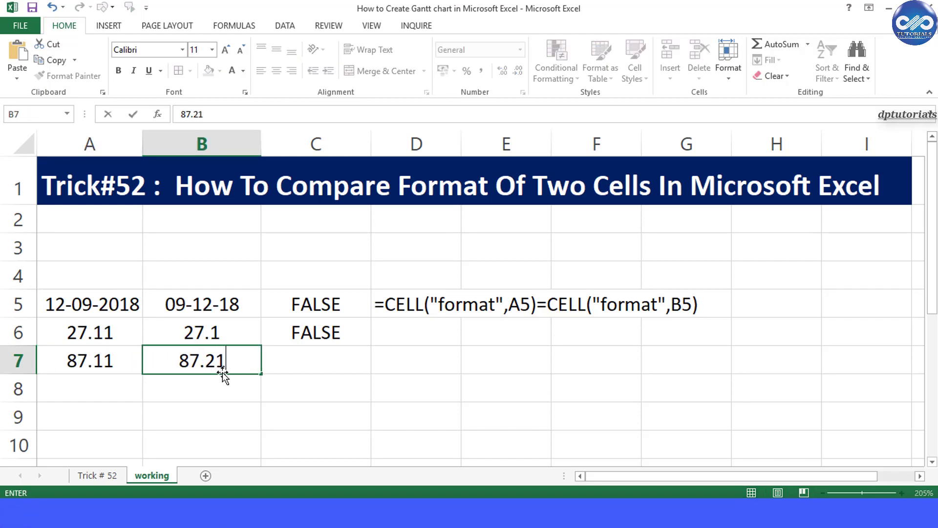
key("Return")
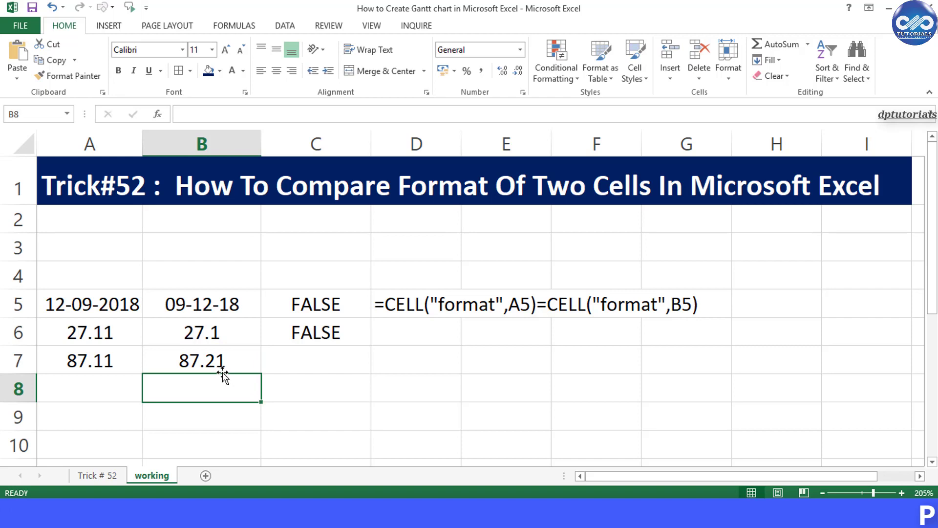
left_click(122, 363)
left_click(131, 365)
left_click(160, 370)
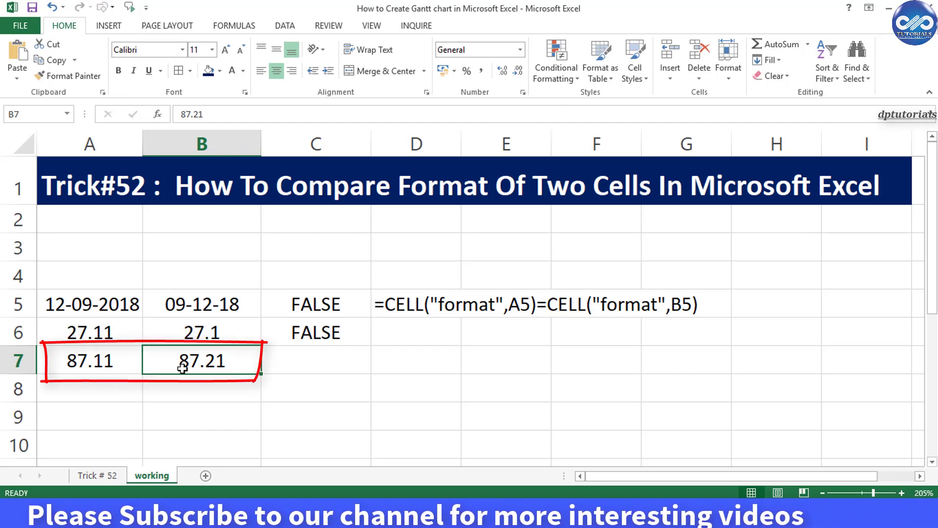
left_click(330, 335)
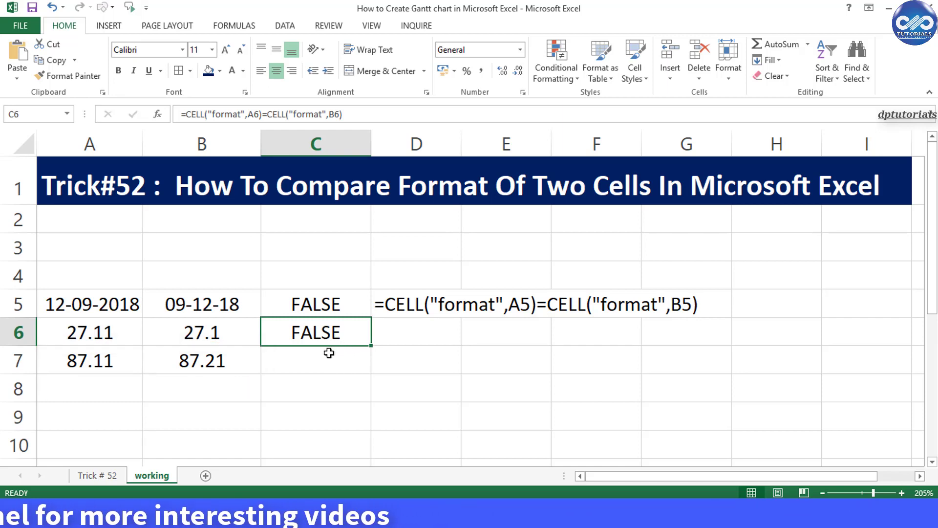
Fill the comparison formula from C6 into C7, returning TRUE, and review all three results.
left_click(329, 353)
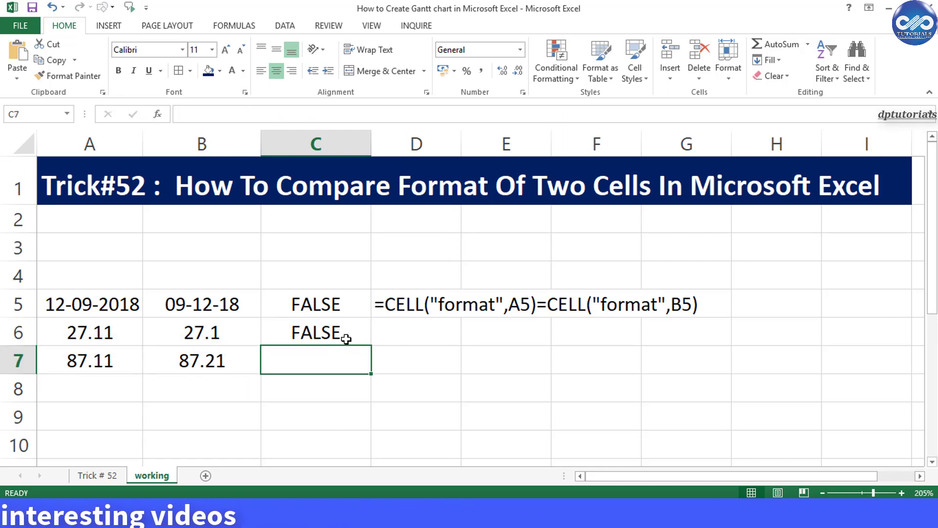
left_click(359, 337)
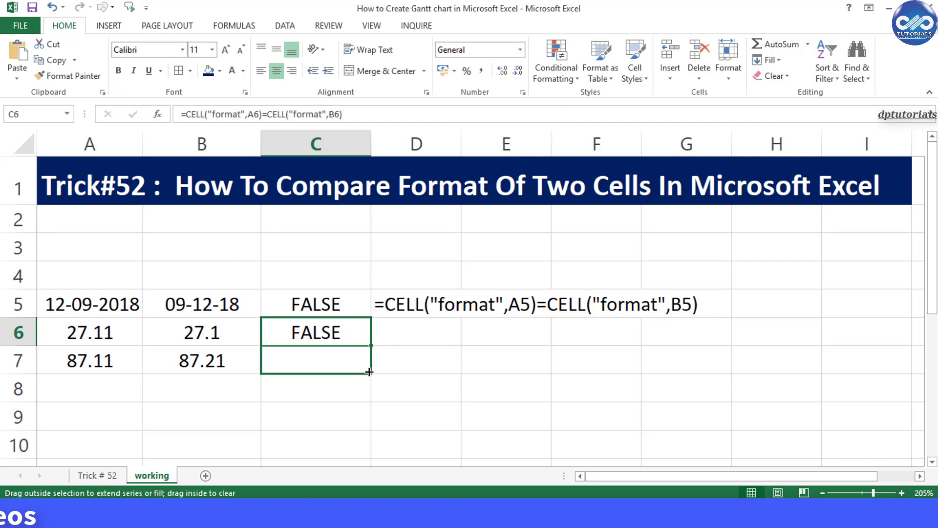
left_click_drag(369, 372, 369, 373)
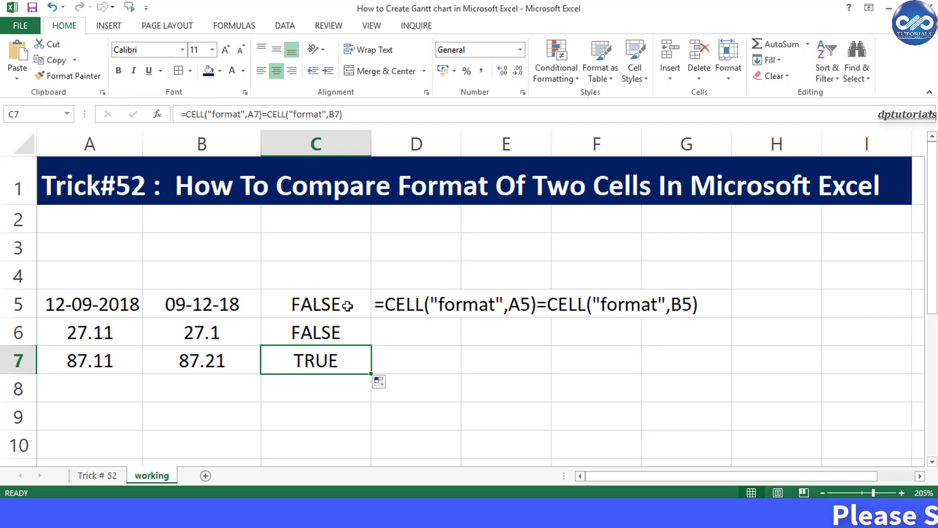
left_click_drag(347, 305, 347, 361)
left_click(378, 357)
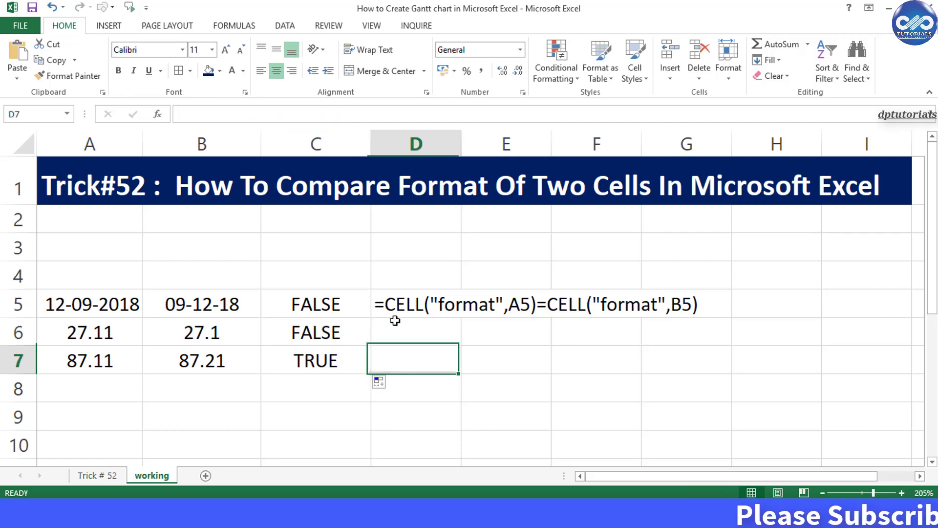
left_click(408, 306)
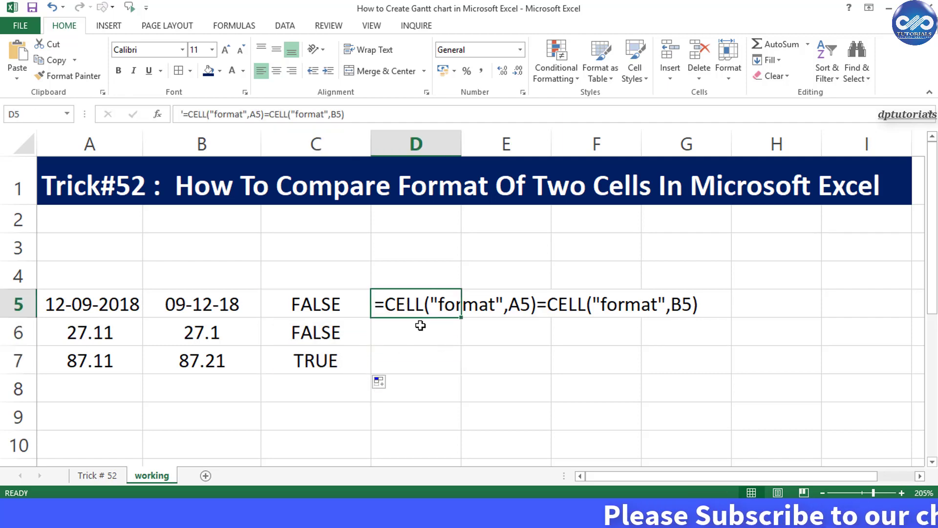
left_click(489, 369)
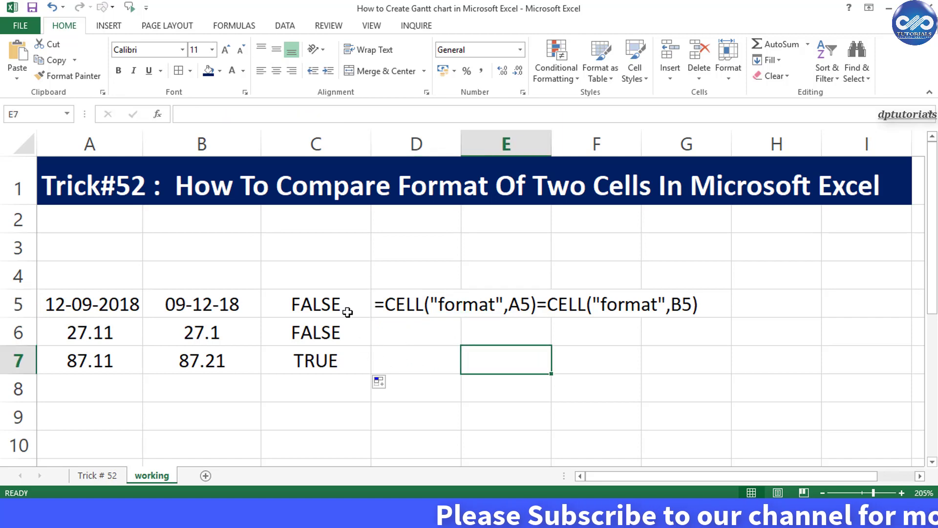
left_click(335, 367)
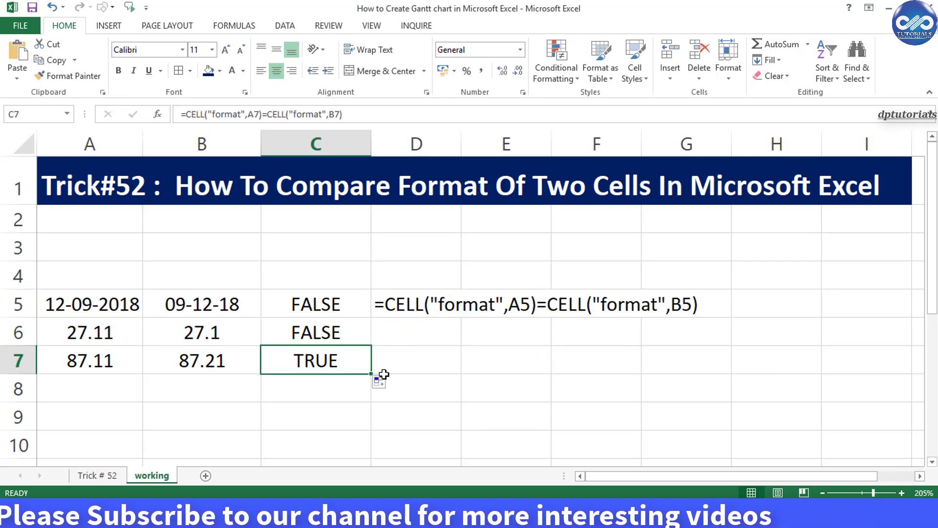